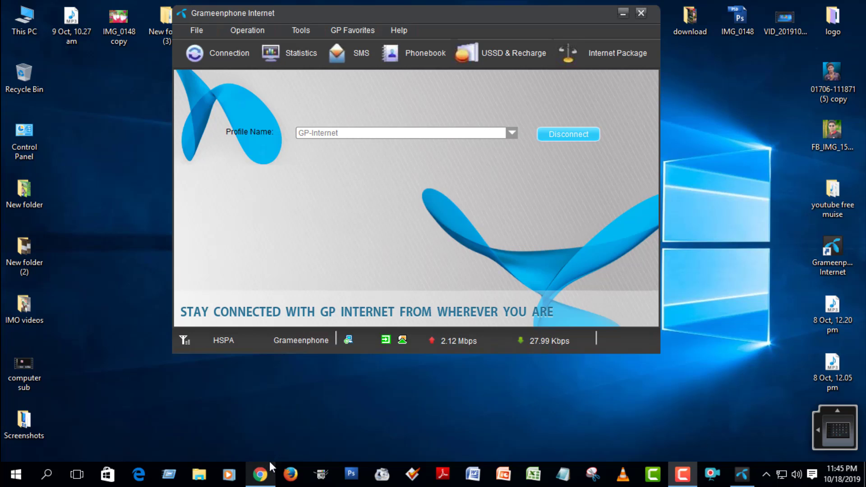
# Bring Chrome's new tab forward and expand the full Google apps list to reveal Blogger
pyautogui.moveTo(259, 474)
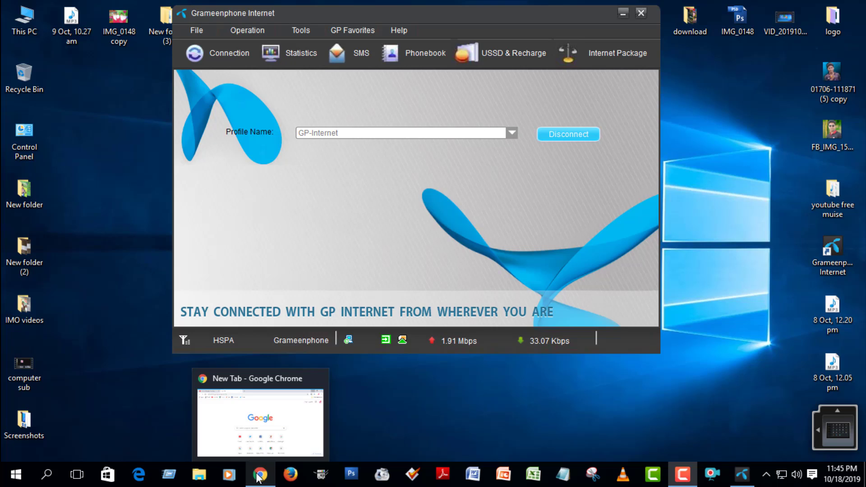
pyautogui.click(259, 474)
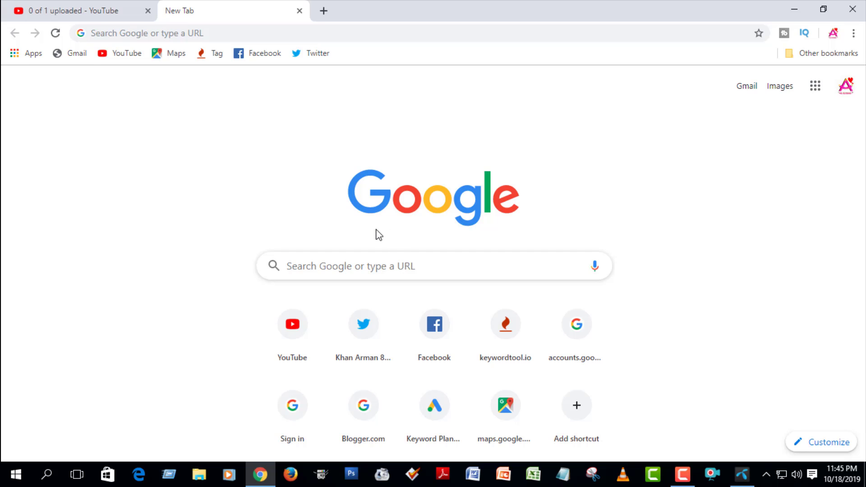
pyautogui.moveTo(800, 68); pyautogui.dragTo(827, 101)
pyautogui.moveTo(801, 71); pyautogui.dragTo(824, 100)
pyautogui.press('Escape')
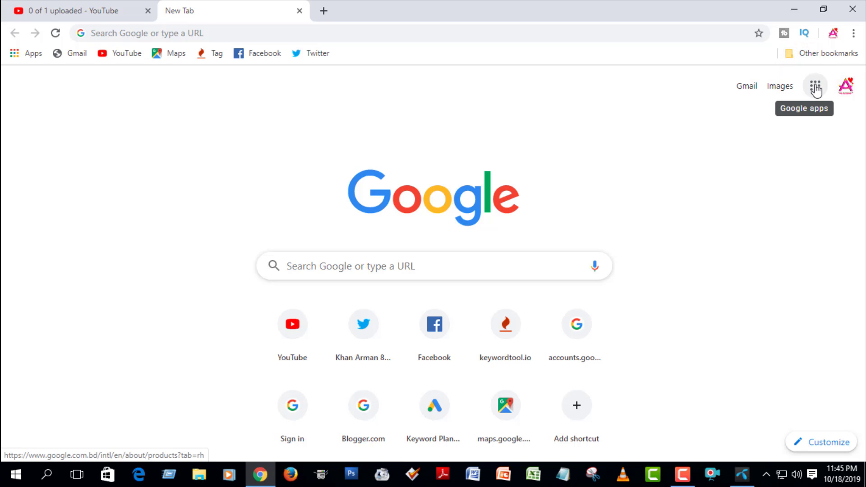
pyautogui.click(815, 87)
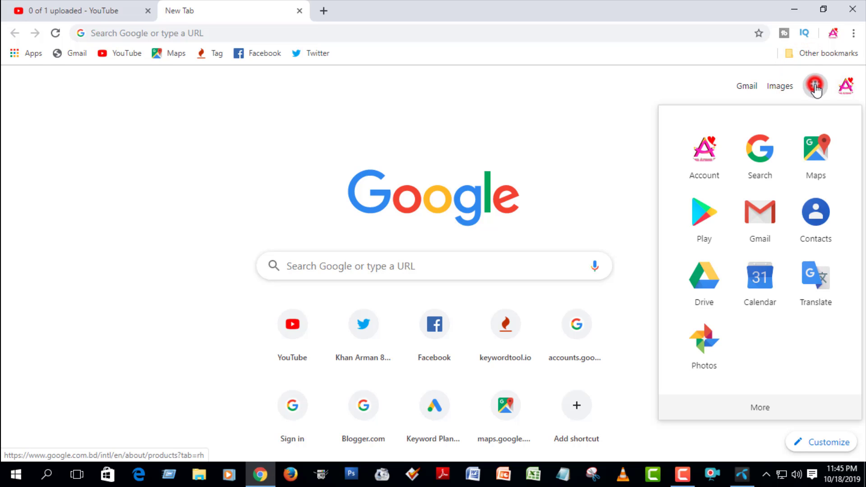
pyautogui.click(758, 408)
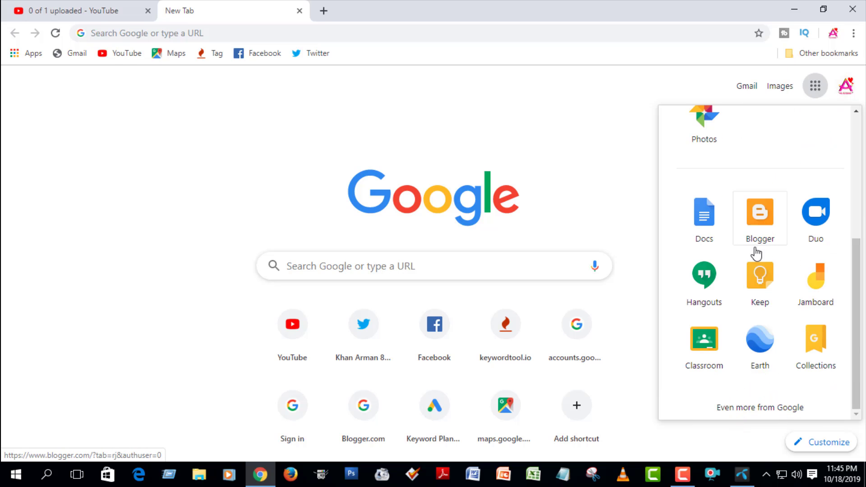
# Open Blogger, start a new blog, and sign in with the second Google account
pyautogui.click(760, 221)
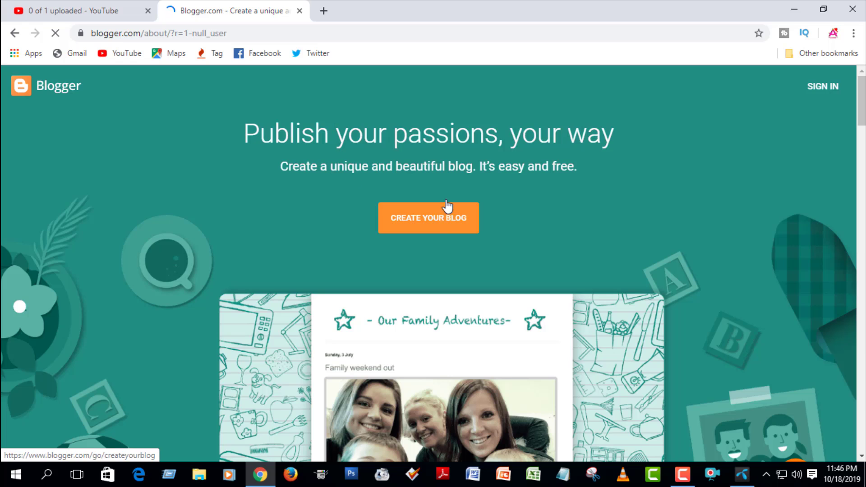
pyautogui.moveTo(354, 183)
pyautogui.mouseDown()
pyautogui.moveTo(490, 263)
pyautogui.moveTo(509, 261)
pyautogui.moveTo(396, 218)
pyautogui.moveTo(482, 251)
pyautogui.mouseUp()
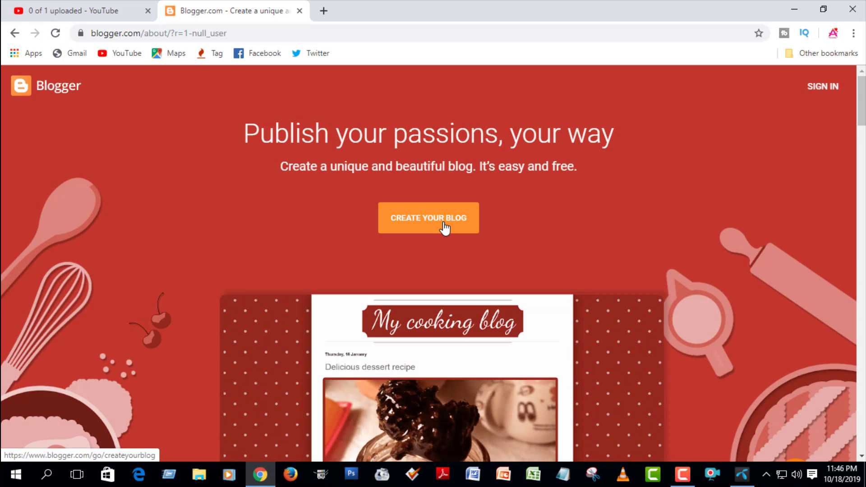
pyautogui.click(447, 228)
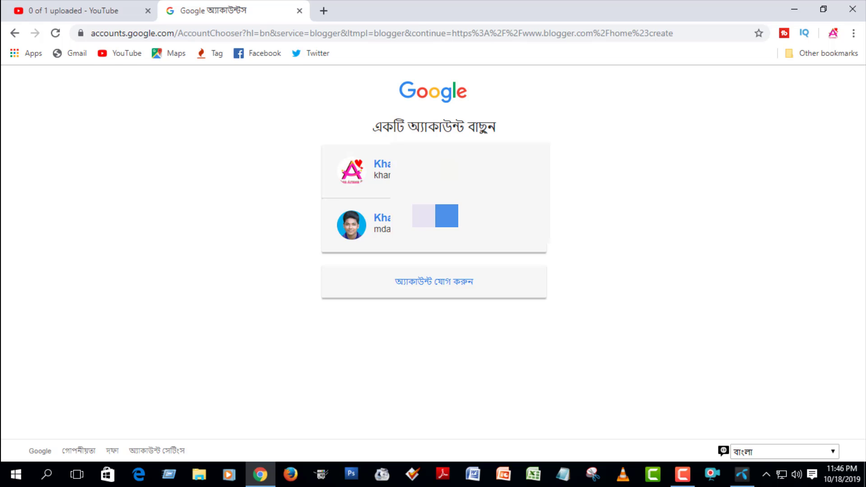
pyautogui.click(446, 215)
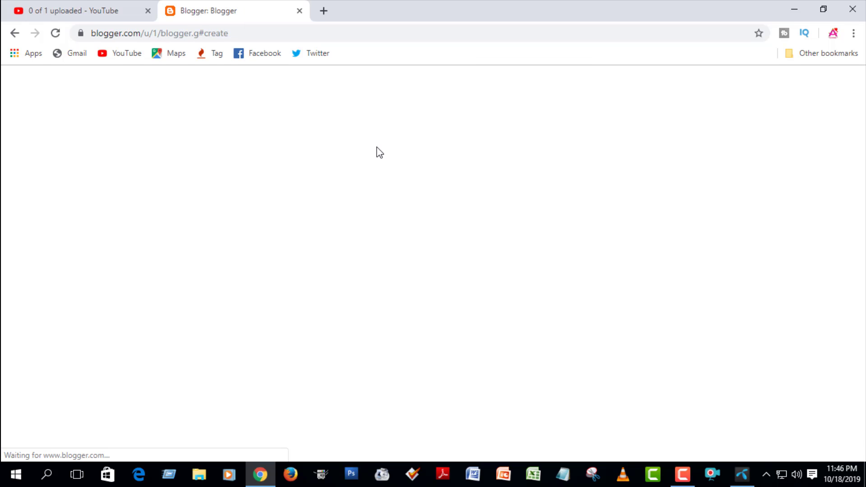
pyautogui.click(333, 142)
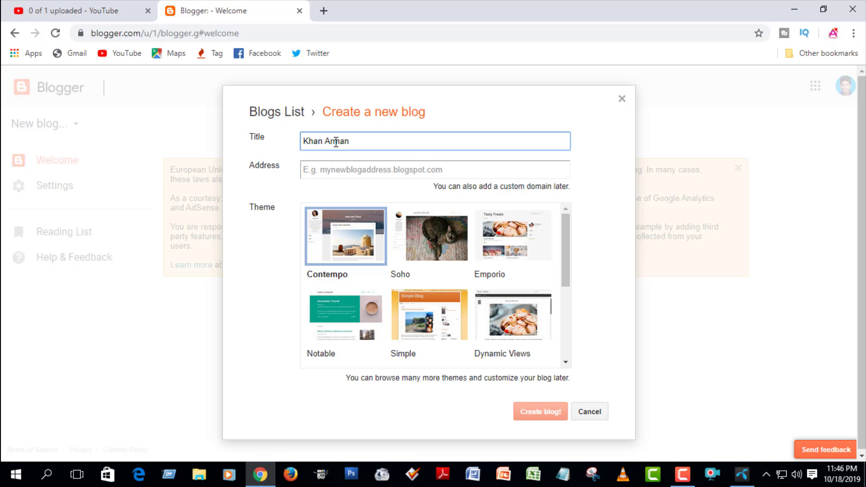
pyautogui.click(342, 165)
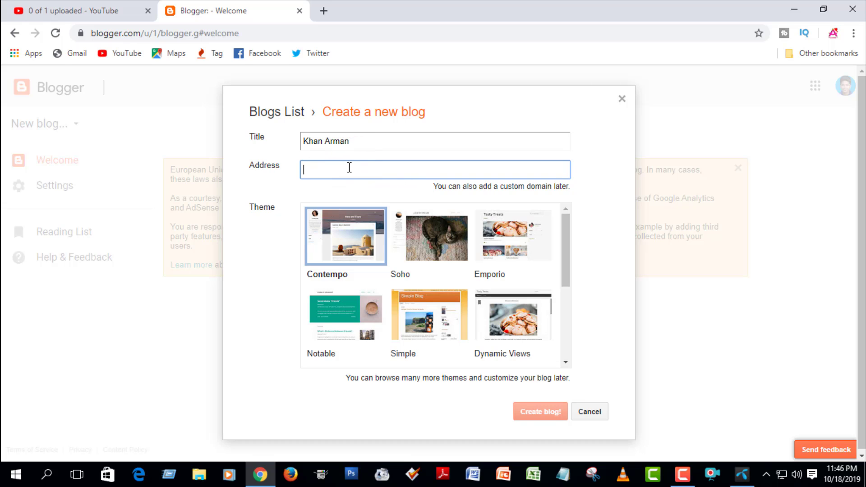
pyautogui.write('khan')
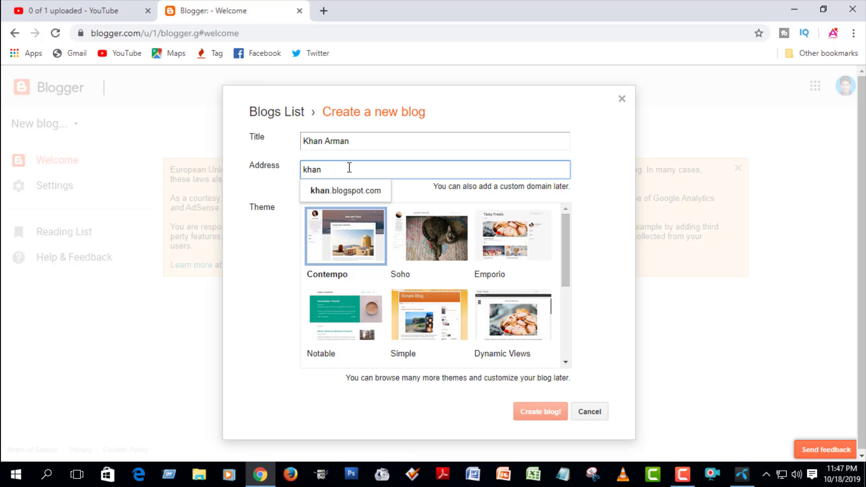
pyautogui.write('arman')
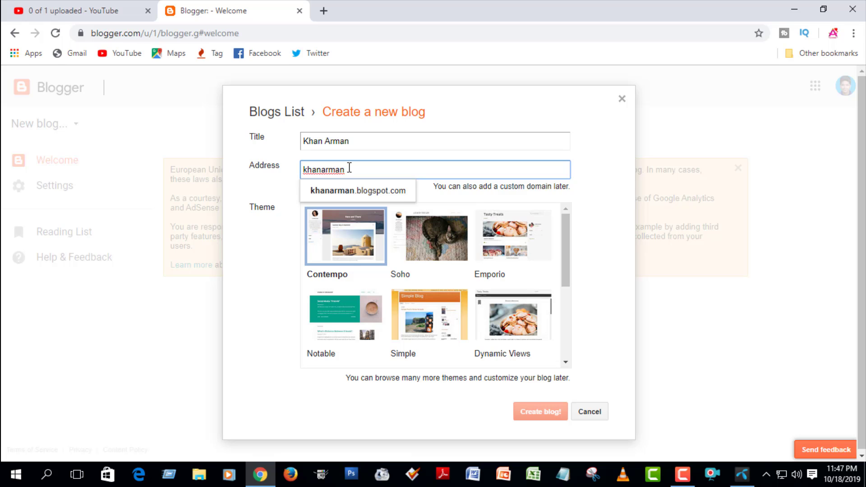
pyautogui.press('BackSpace')
pyautogui.press('BackSpace')
pyautogui.press('BackSpace')
pyautogui.press('BackSpace')
pyautogui.press('BackSpace')
pyautogui.press('BackSpace')
pyautogui.press('BackSpace')
pyautogui.press('BackSpace')
pyautogui.press('BackSpace')
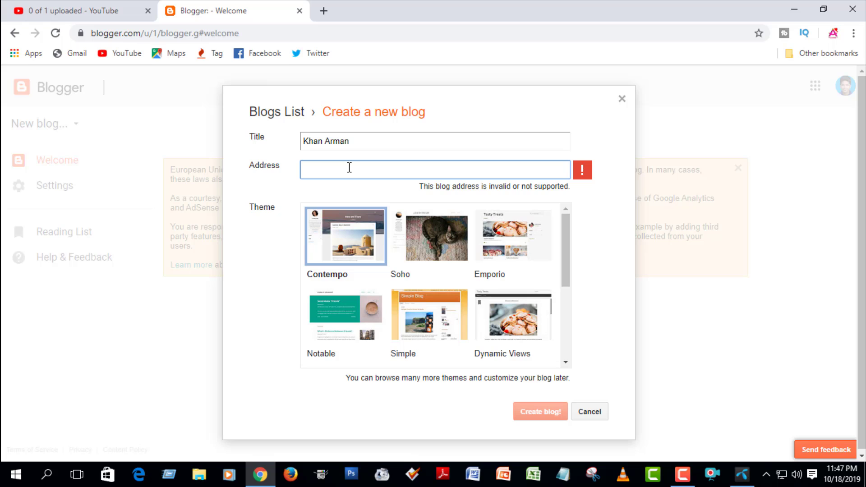
pyautogui.write('md')
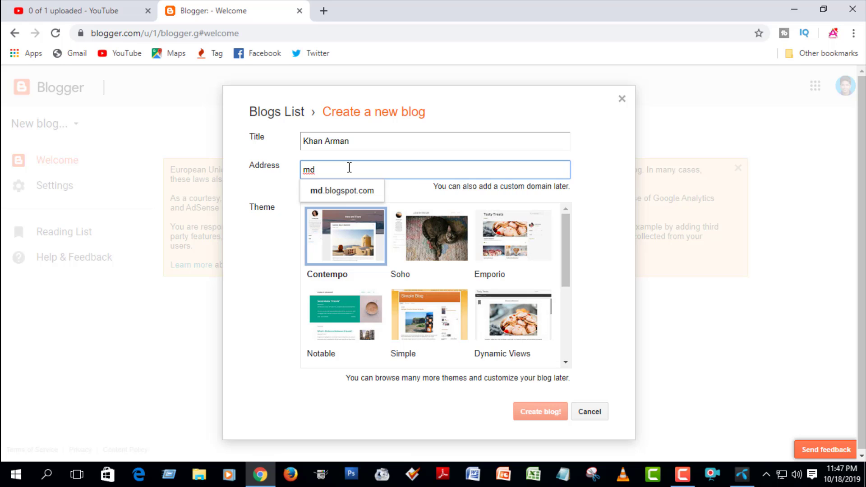
pyautogui.write('ar')
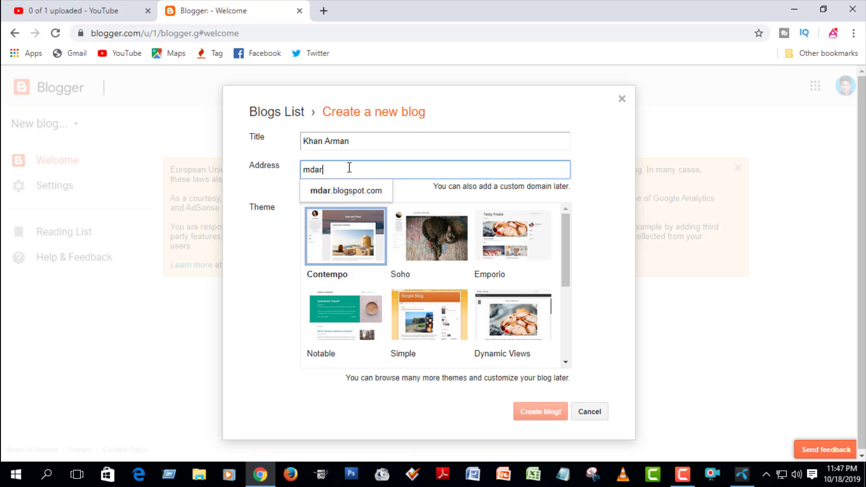
pyautogui.write('mankhan')
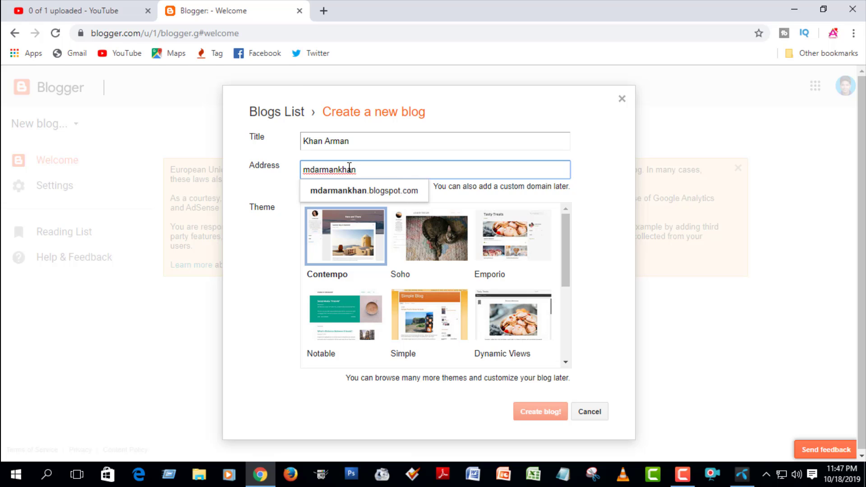
pyautogui.click(354, 191)
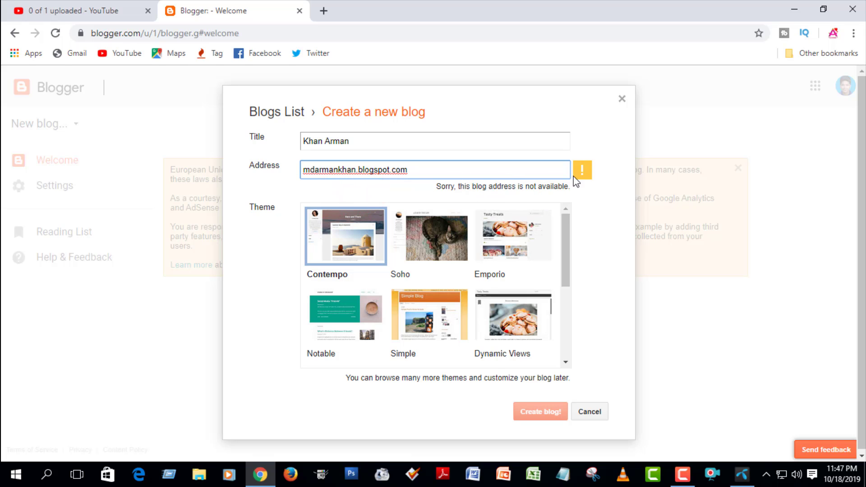
pyautogui.click(357, 170)
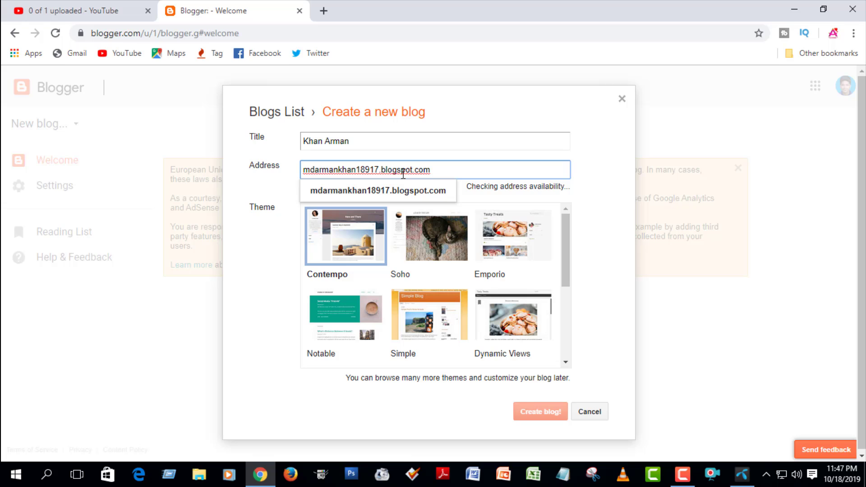
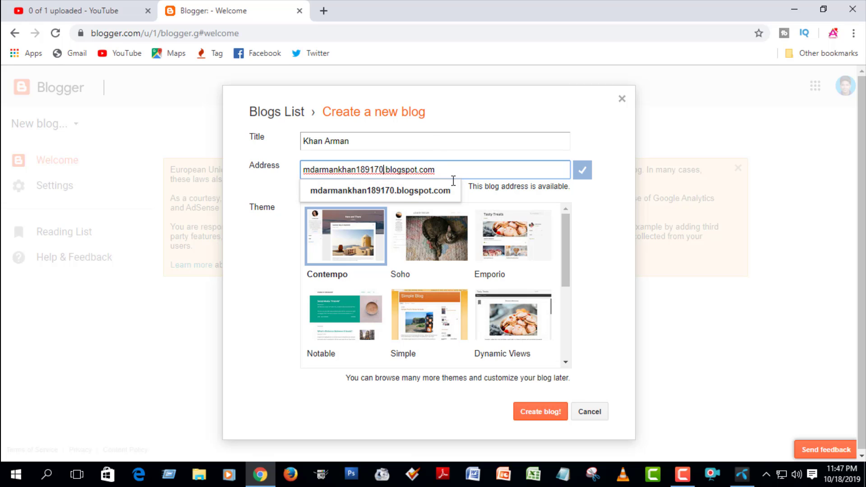
# Accept the available blogspot address, pick the Simple theme, and create the blog
pyautogui.click(390, 192)
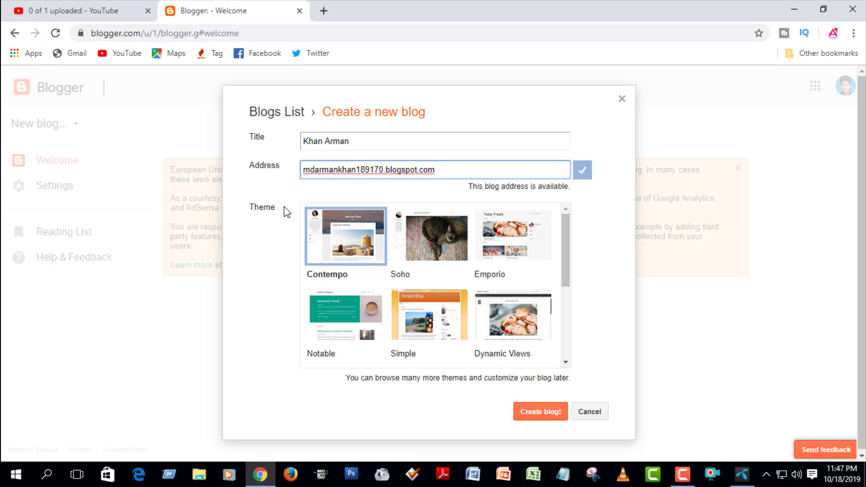
pyautogui.doubleClick(243, 206)
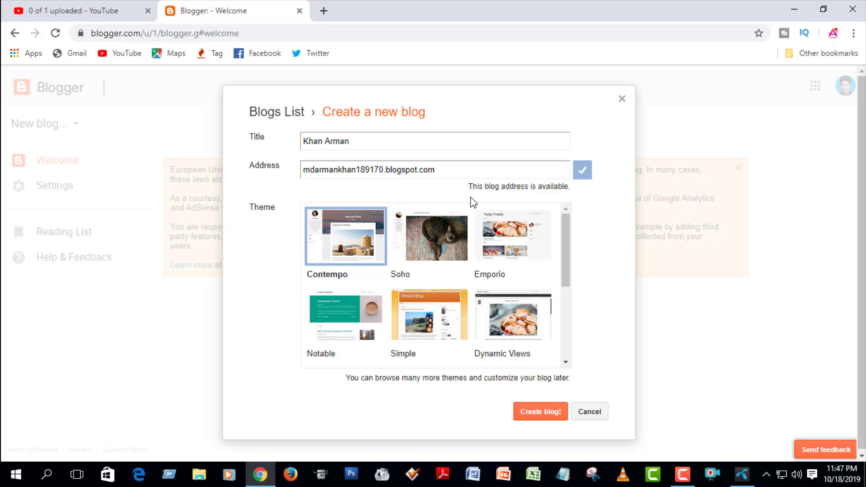
pyautogui.moveTo(569, 227)
pyautogui.mouseDown()
pyautogui.moveTo(564, 306)
pyautogui.moveTo(547, 239)
pyautogui.moveTo(553, 220)
pyautogui.mouseUp()
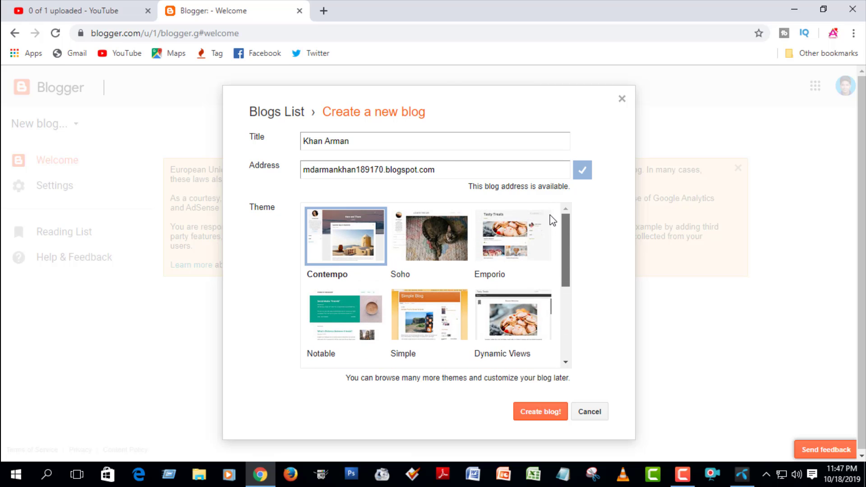
pyautogui.scroll(-2, 558, 253)
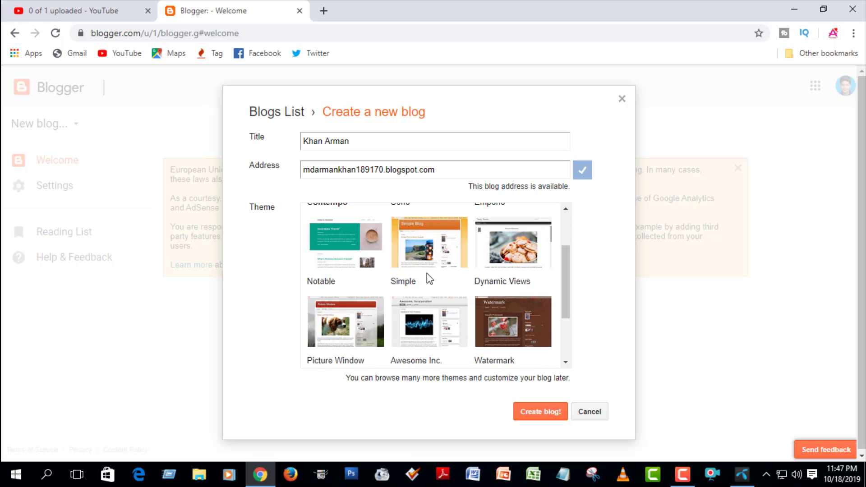
pyautogui.click(427, 256)
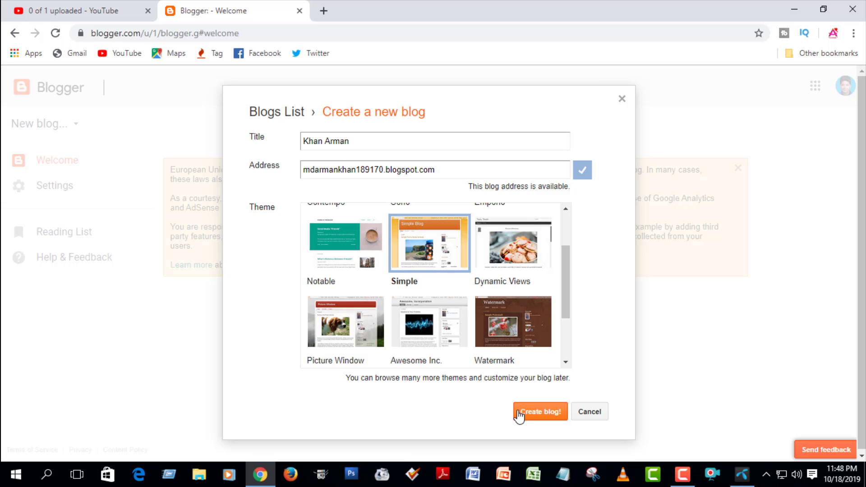
pyautogui.moveTo(499, 398); pyautogui.dragTo(538, 421)
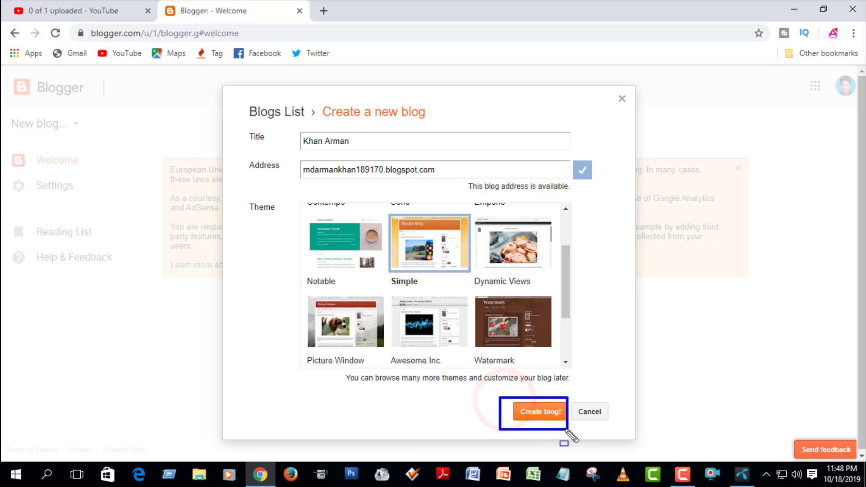
pyautogui.click(546, 415)
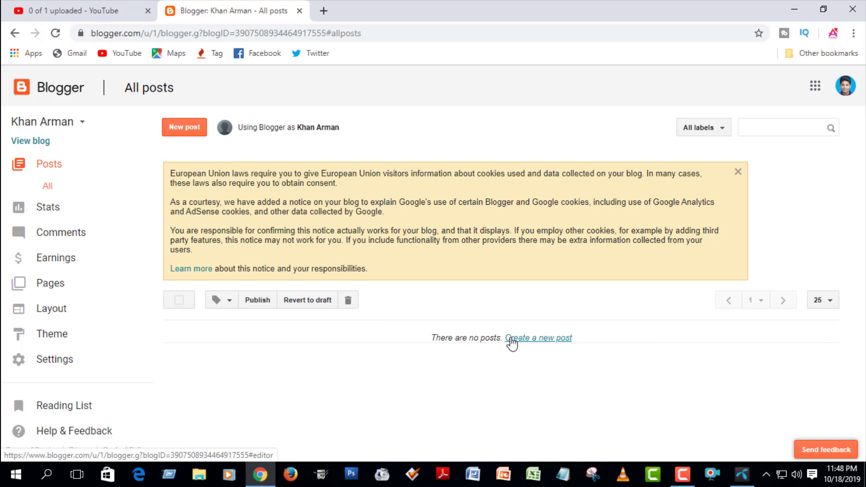
# Start a new post from the Khan Arman blog's empty All posts page
pyautogui.moveTo(511, 342); pyautogui.dragTo(564, 353)
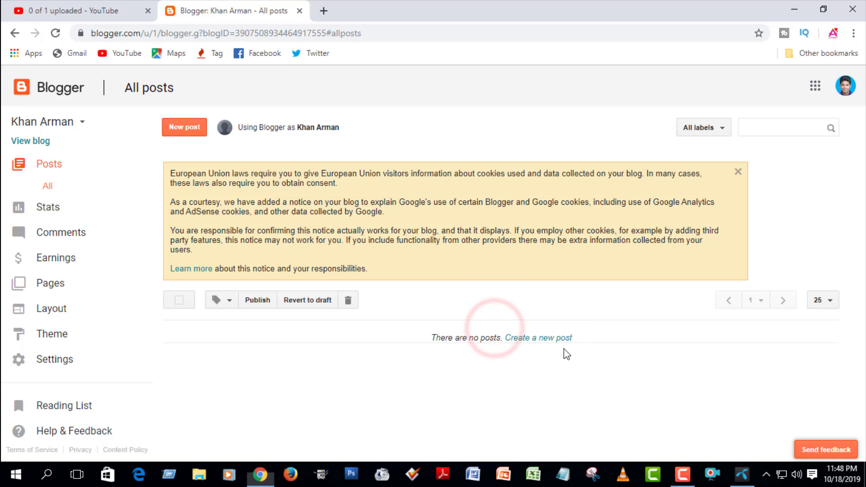
pyautogui.click(553, 338)
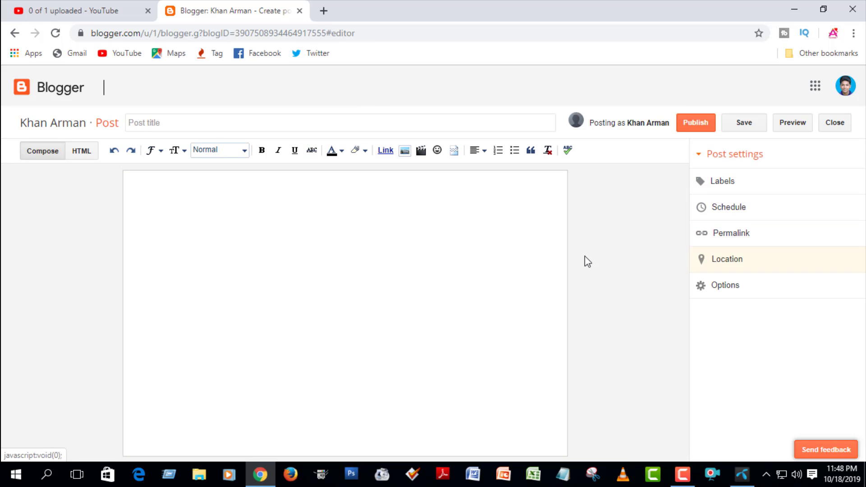
# Publish a post titled 'My new post' with the body 'Hi Friend......)'
pyautogui.click(222, 214)
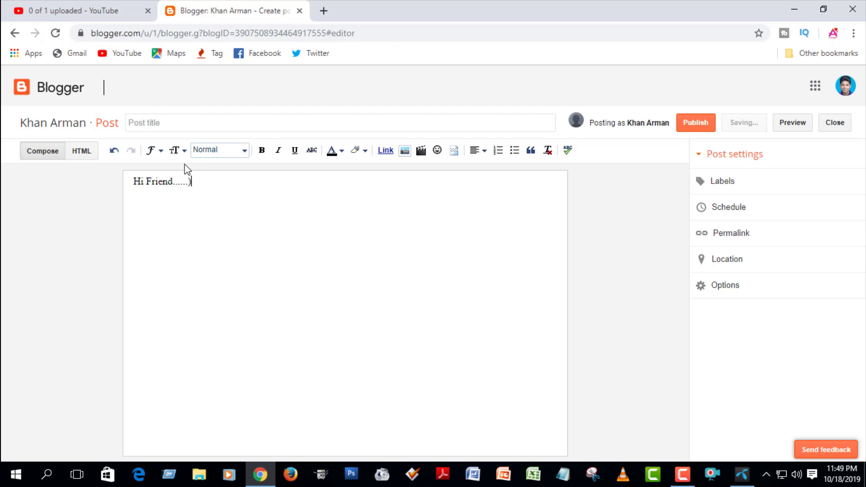
pyautogui.click(177, 127)
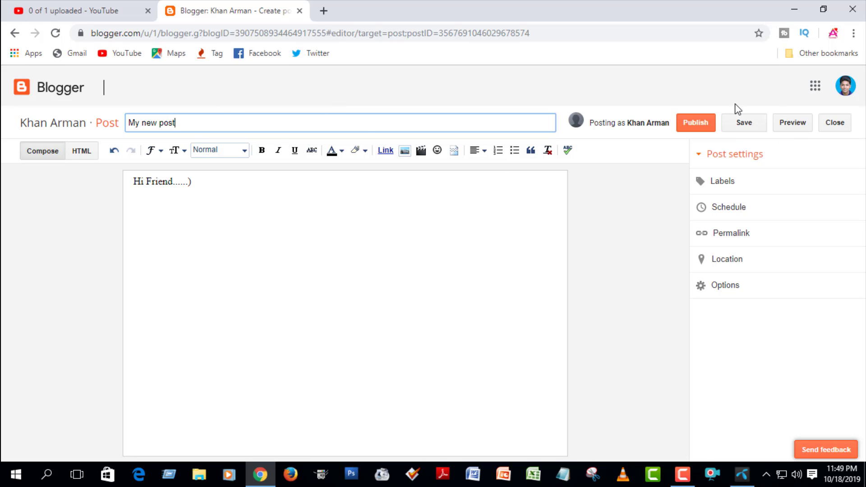
pyautogui.click(703, 126)
pyautogui.click(703, 127)
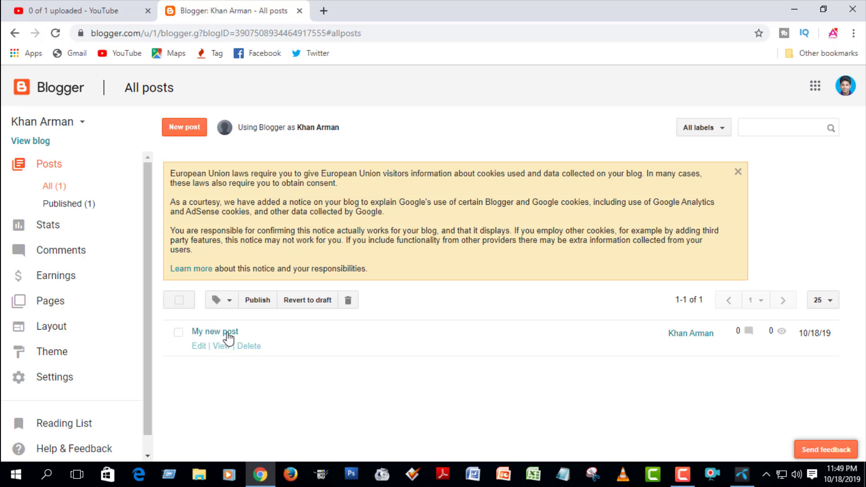
pyautogui.click(349, 300)
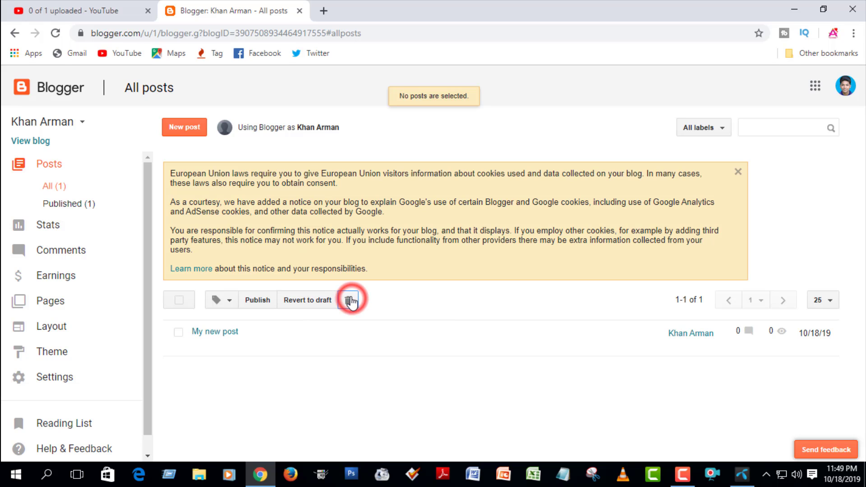
pyautogui.click(203, 333)
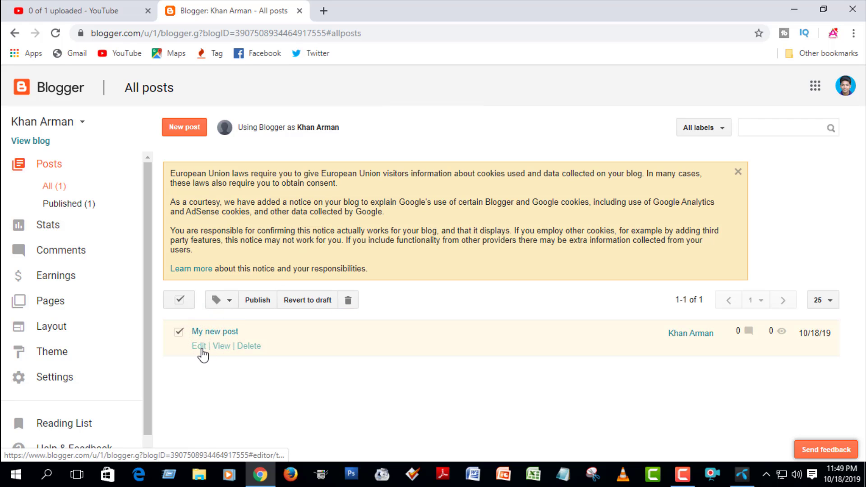
pyautogui.click(200, 346)
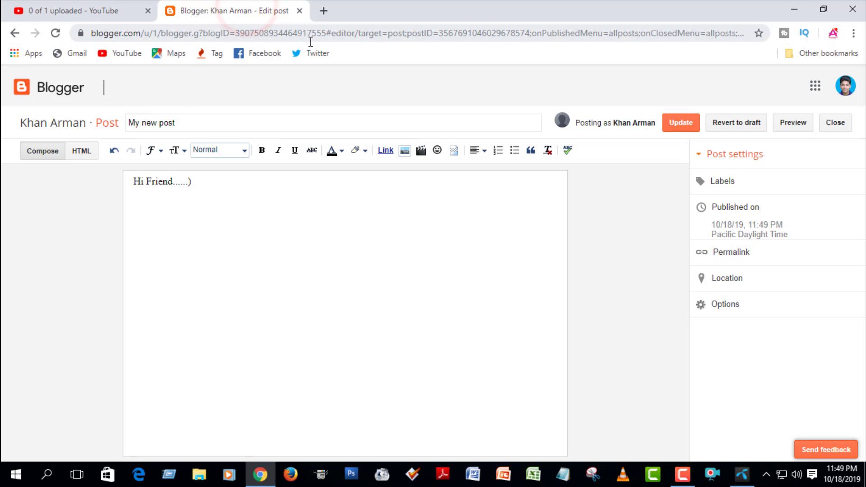
pyautogui.click(14, 33)
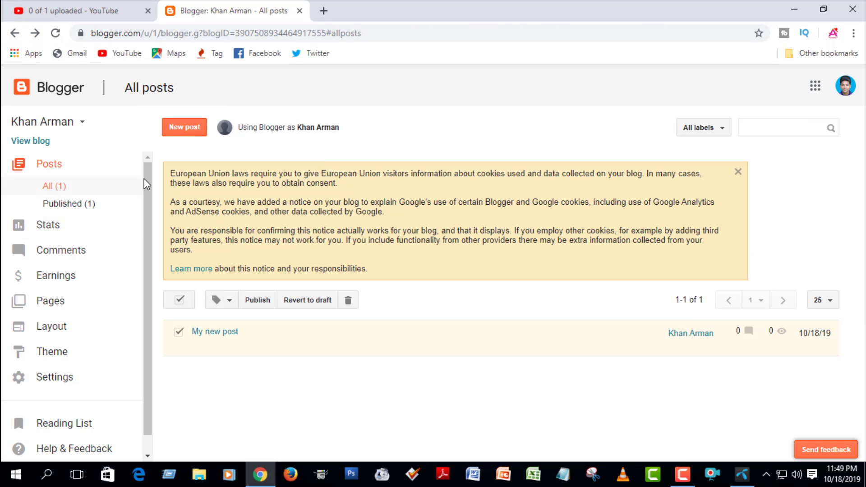
# Open the blog's Basic settings and scroll through them
pyautogui.moveTo(147, 171); pyautogui.dragTo(155, 244)
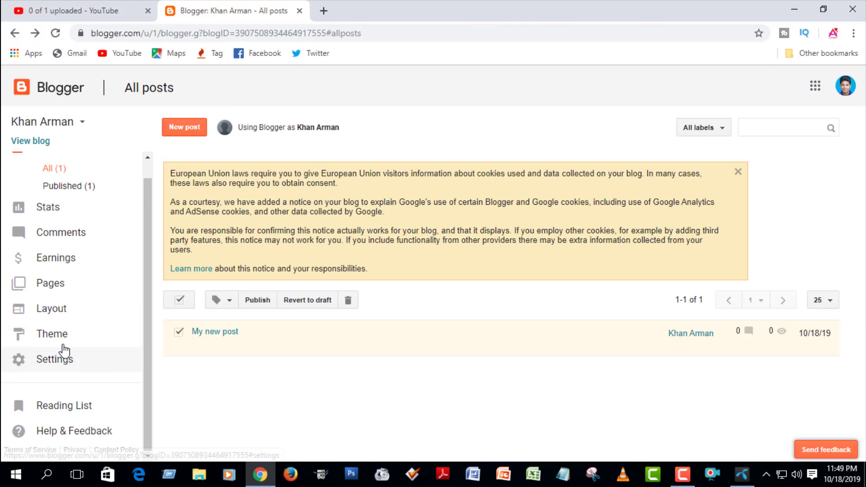
pyautogui.moveTo(149, 228); pyautogui.dragTo(155, 195)
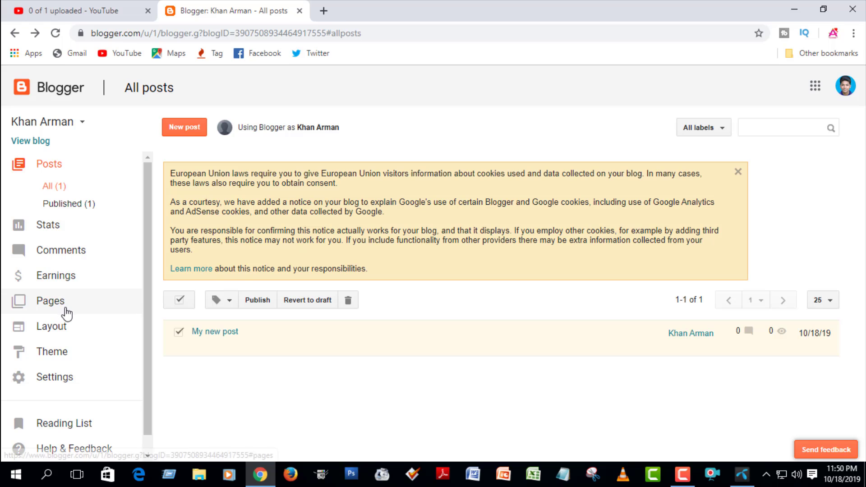
pyautogui.click(56, 377)
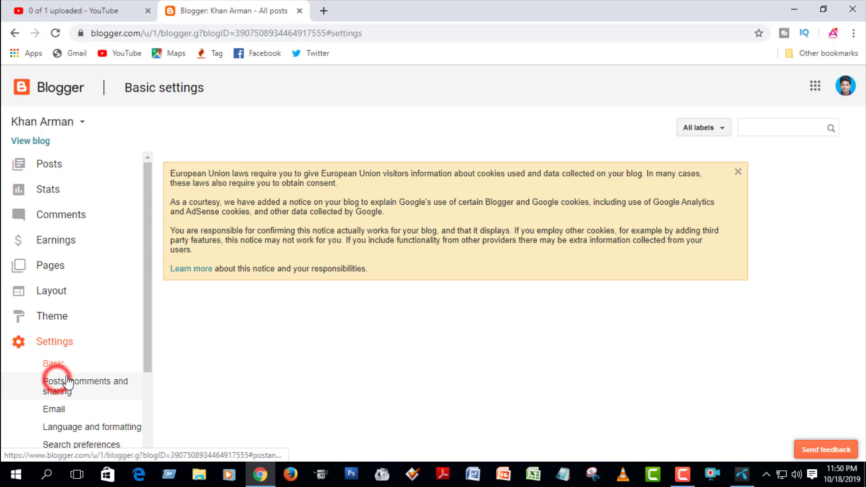
pyautogui.moveTo(149, 283); pyautogui.dragTo(145, 384)
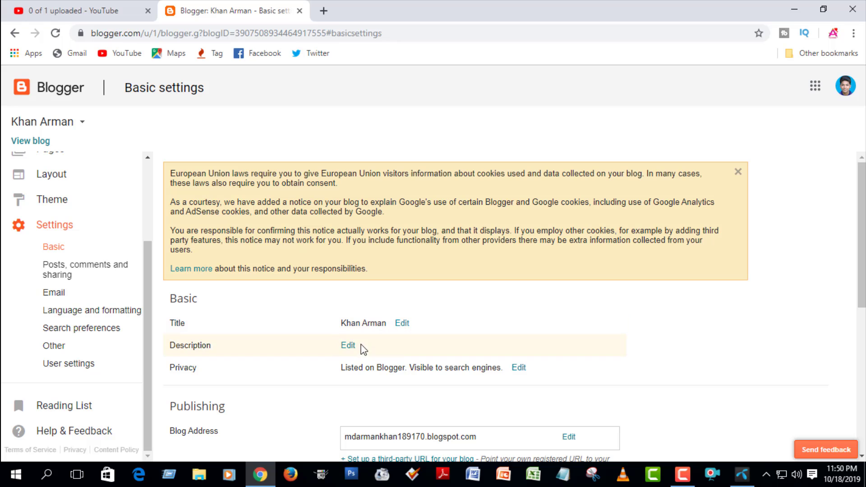
pyautogui.moveTo(861, 197); pyautogui.dragTo(861, 356)
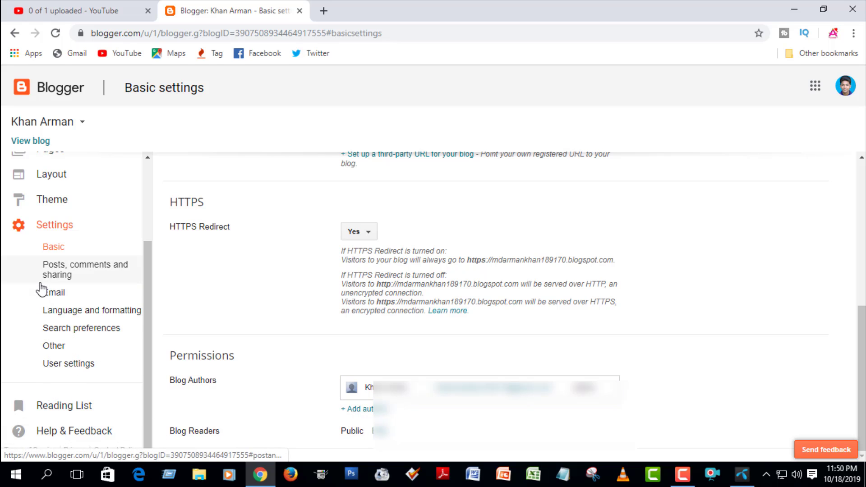
# Browse the Language and formatting and Email settings, then scroll the Other settings page
pyautogui.click(76, 311)
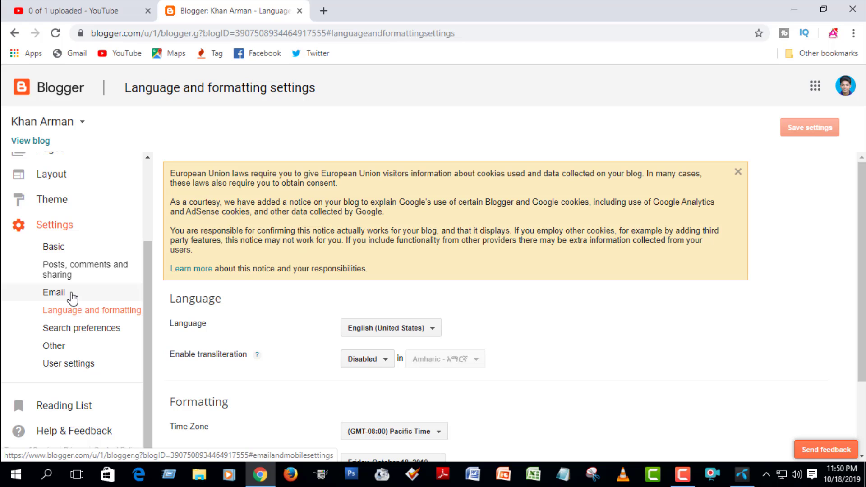
pyautogui.click(71, 296)
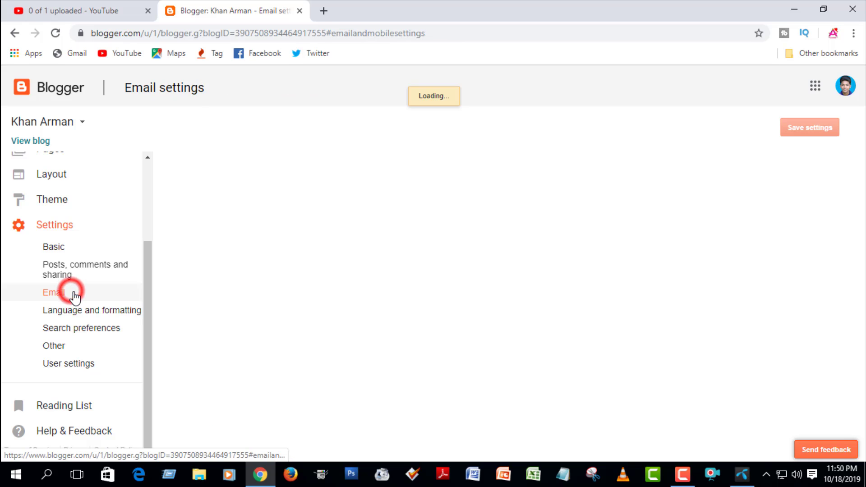
pyautogui.click(94, 350)
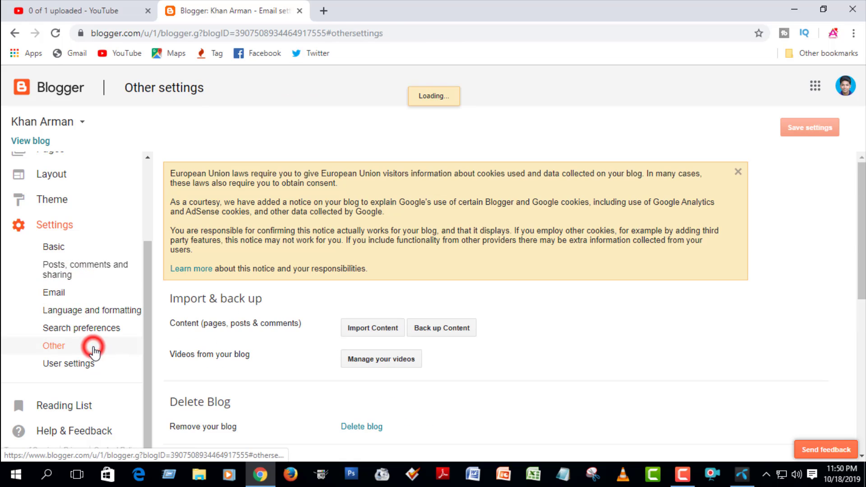
pyautogui.moveTo(861, 154); pyautogui.dragTo(861, 203)
pyautogui.scroll(-4, 862, 204)
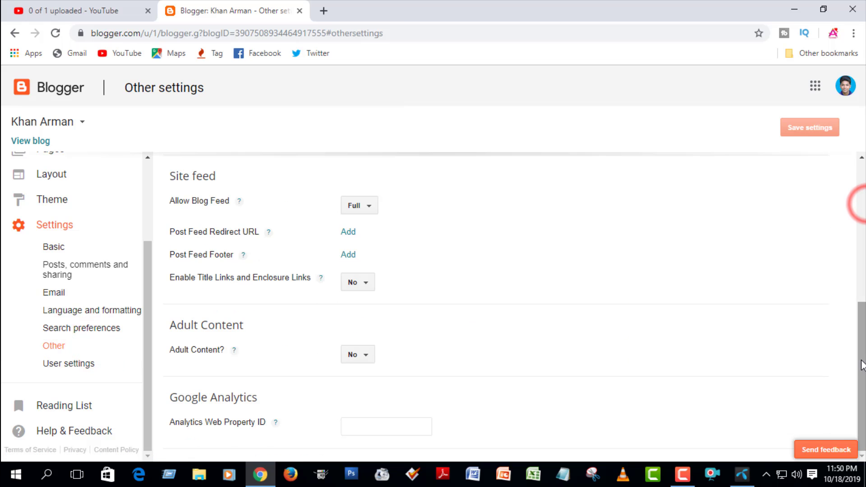